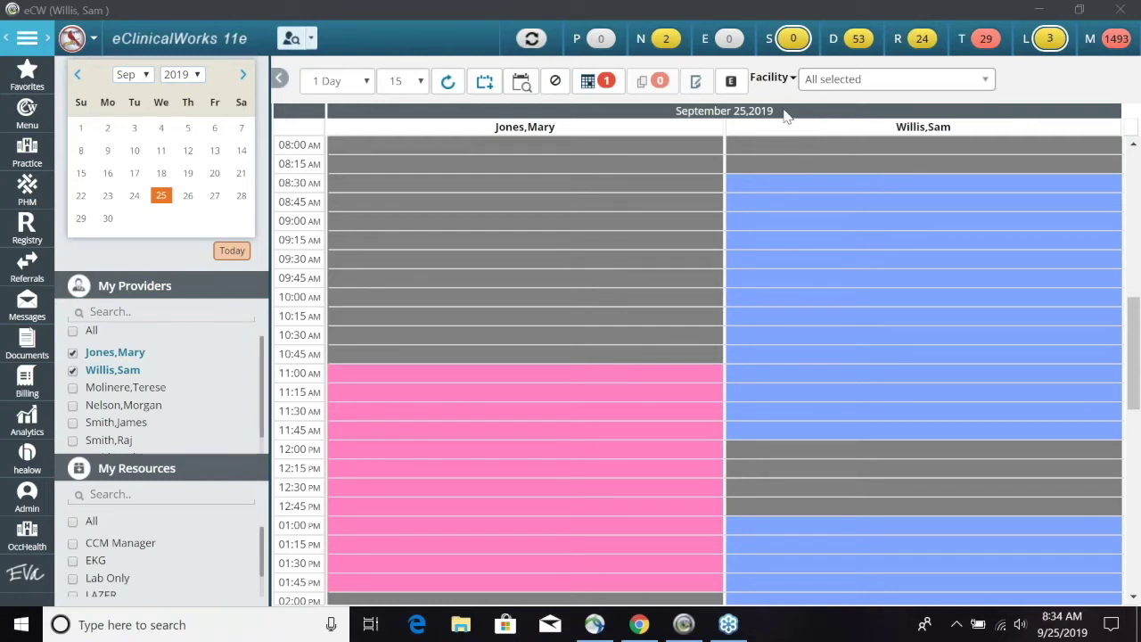
Open Admin Product Activation and confirm Messenger is marked activated.
{"action": "left_click", "coordinate": [29, 506]}
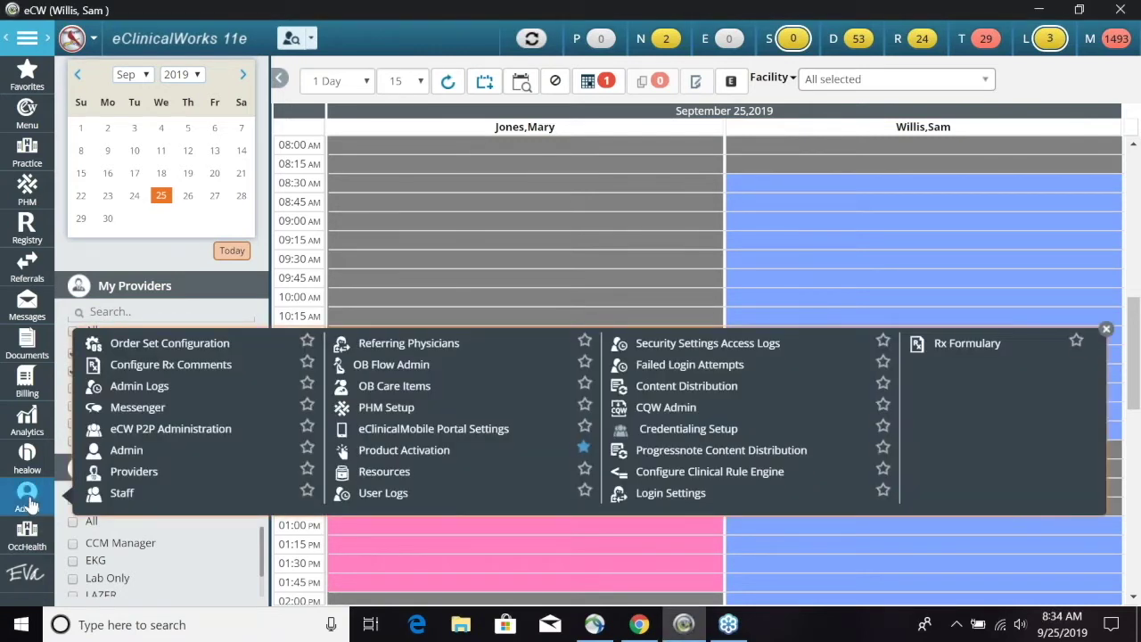
{"action": "left_click", "coordinate": [404, 450]}
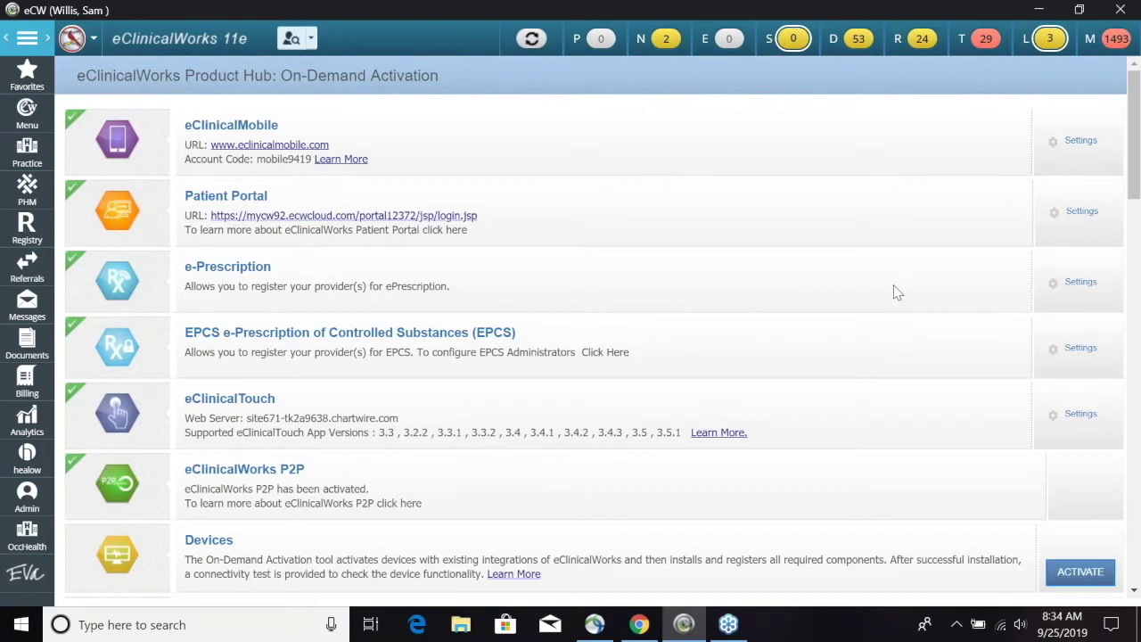
{"action": "scroll", "coordinate": [897, 293], "scroll_direction": "down", "scroll_amount": 5}
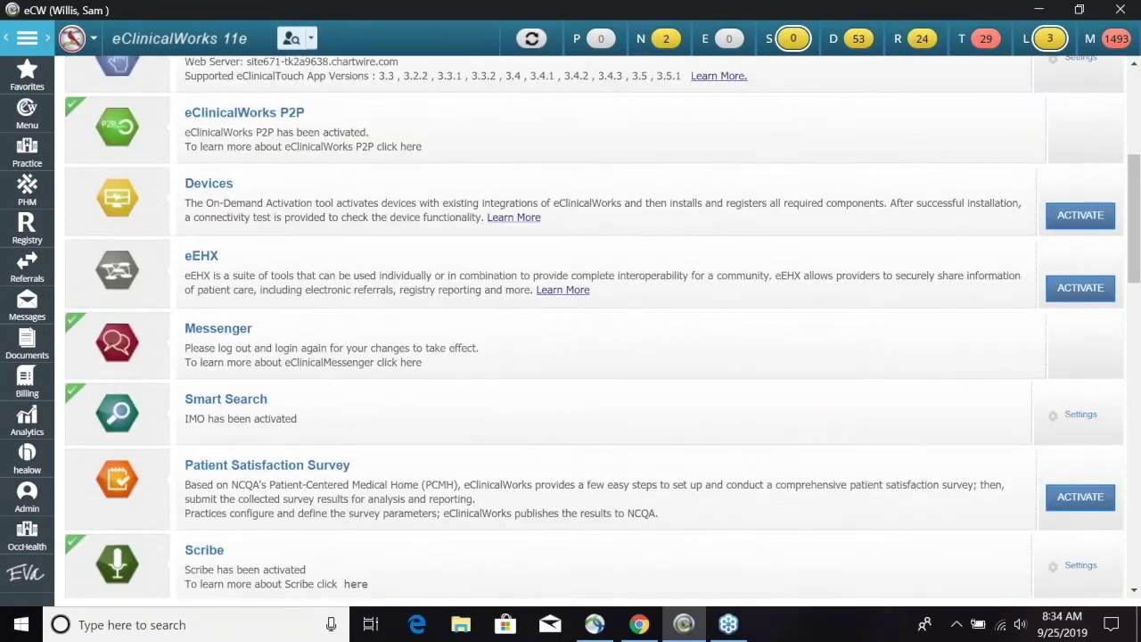
{"action": "scroll", "coordinate": [683, 278], "scroll_direction": "down", "scroll_amount": 1}
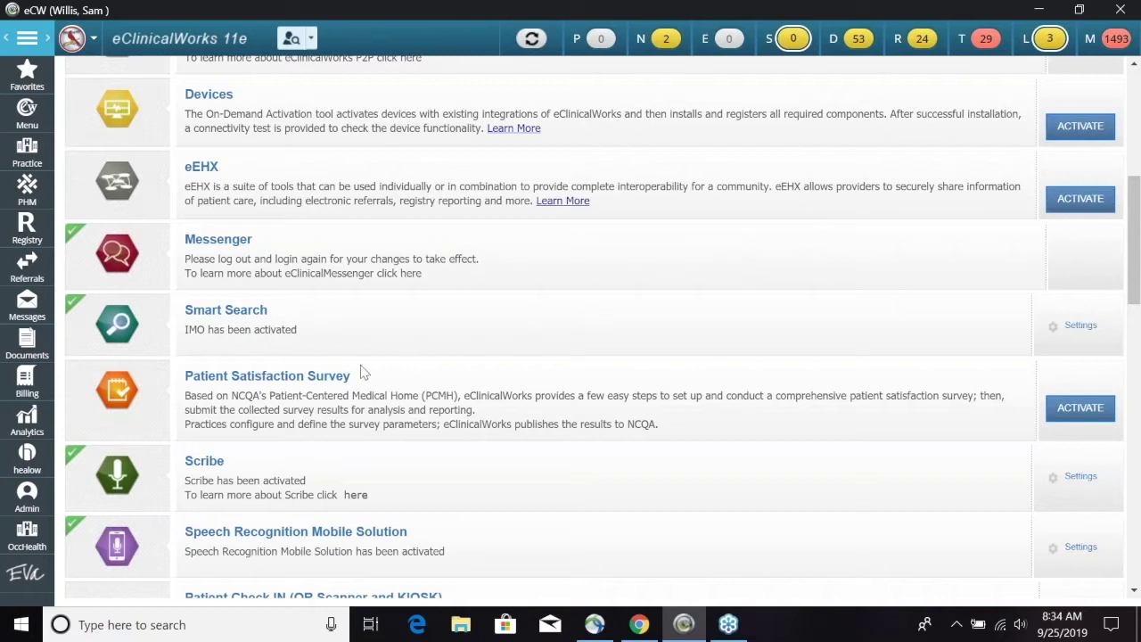
Open the healow Messenger All Campaigns page listing 47 unused campaigns.
{"action": "left_click", "coordinate": [27, 465]}
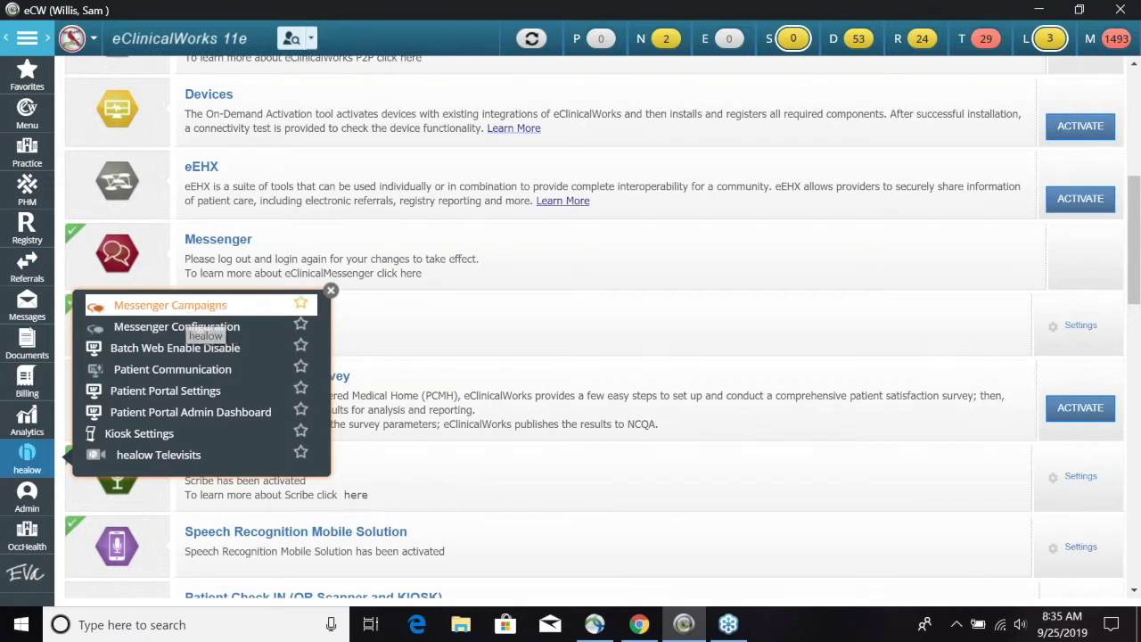
{"action": "left_click", "coordinate": [198, 307]}
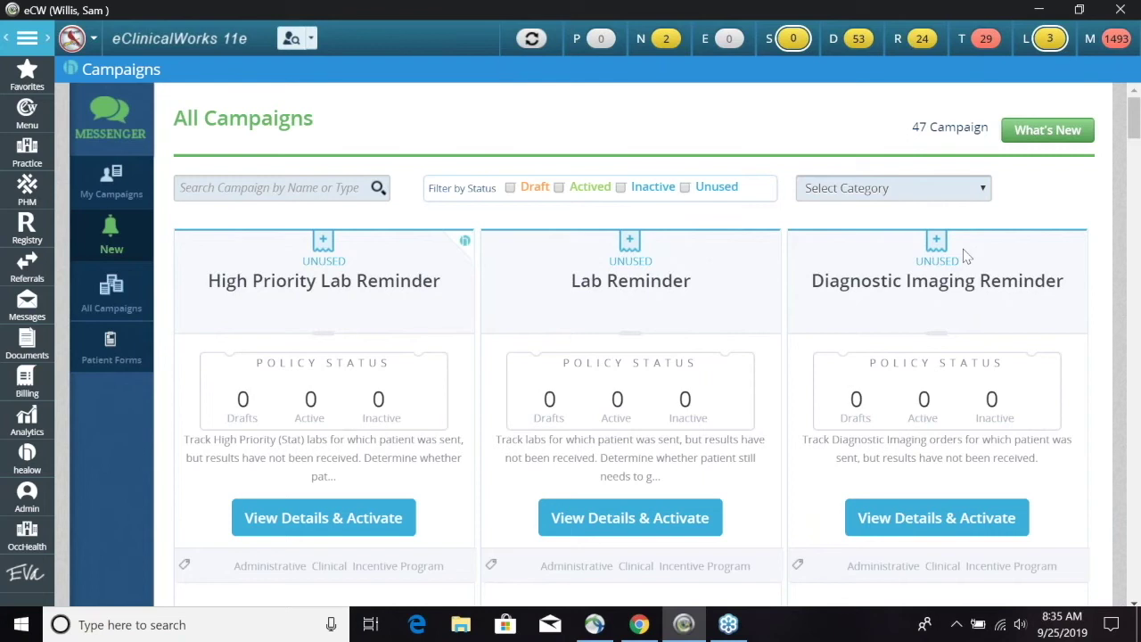
Search campaigns for 'Patient Balance Notification' to show its single draft campaign.
{"action": "scroll", "coordinate": [996, 304], "scroll_direction": "down", "scroll_amount": 4}
{"action": "scroll", "coordinate": [734, 211], "scroll_direction": "up", "scroll_amount": 5}
{"action": "left_click", "coordinate": [257, 188]}
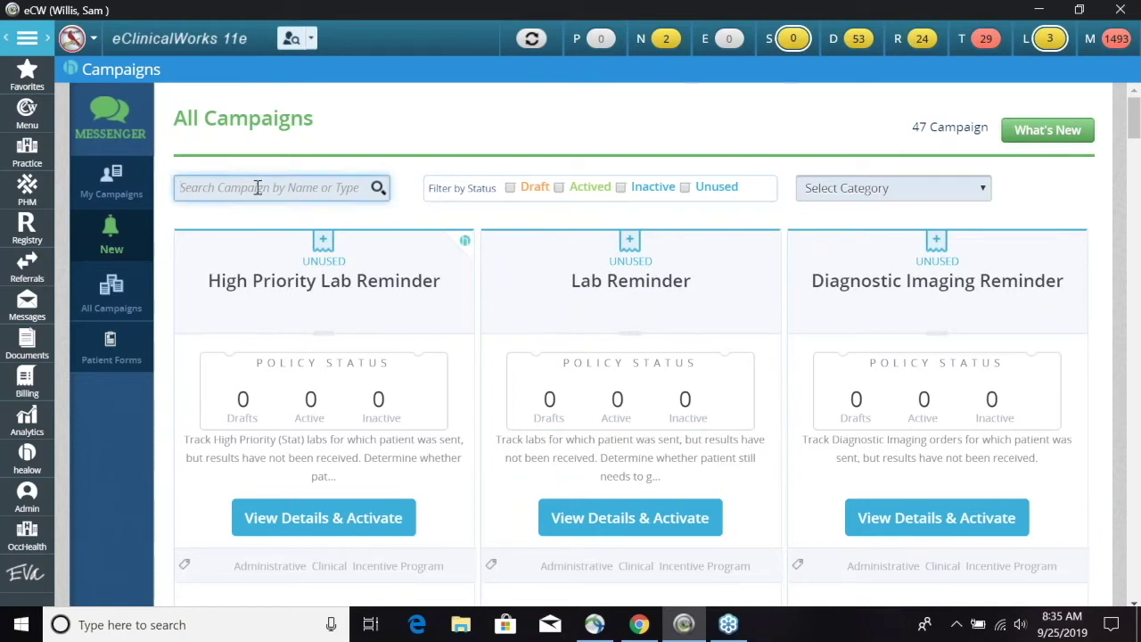
{"action": "right_click", "coordinate": [246, 189]}
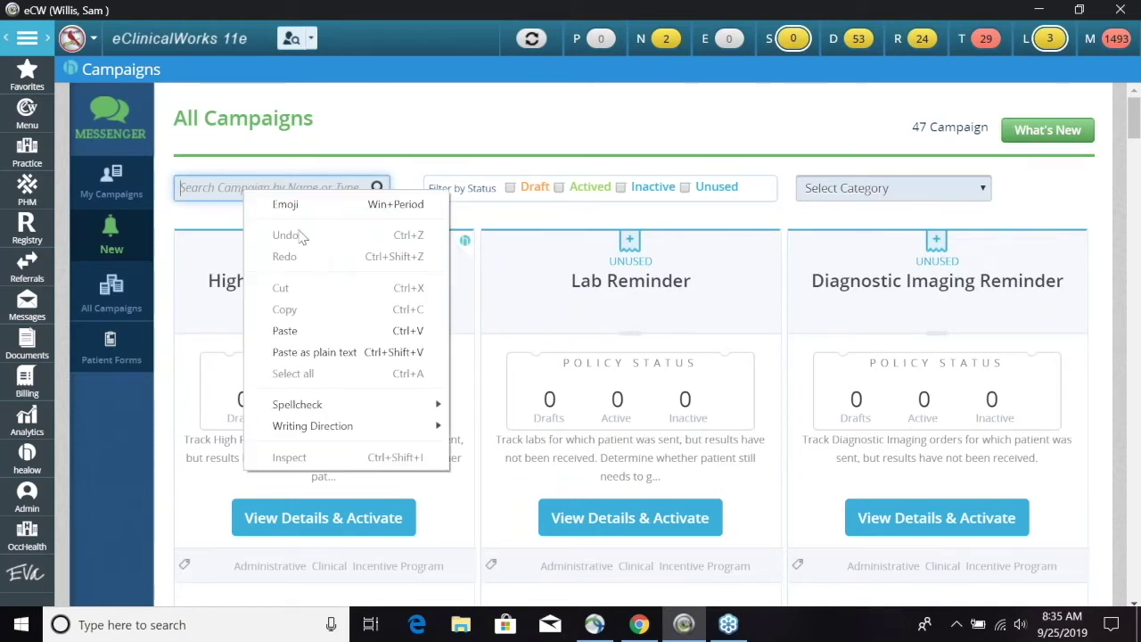
{"action": "left_click", "coordinate": [285, 331]}
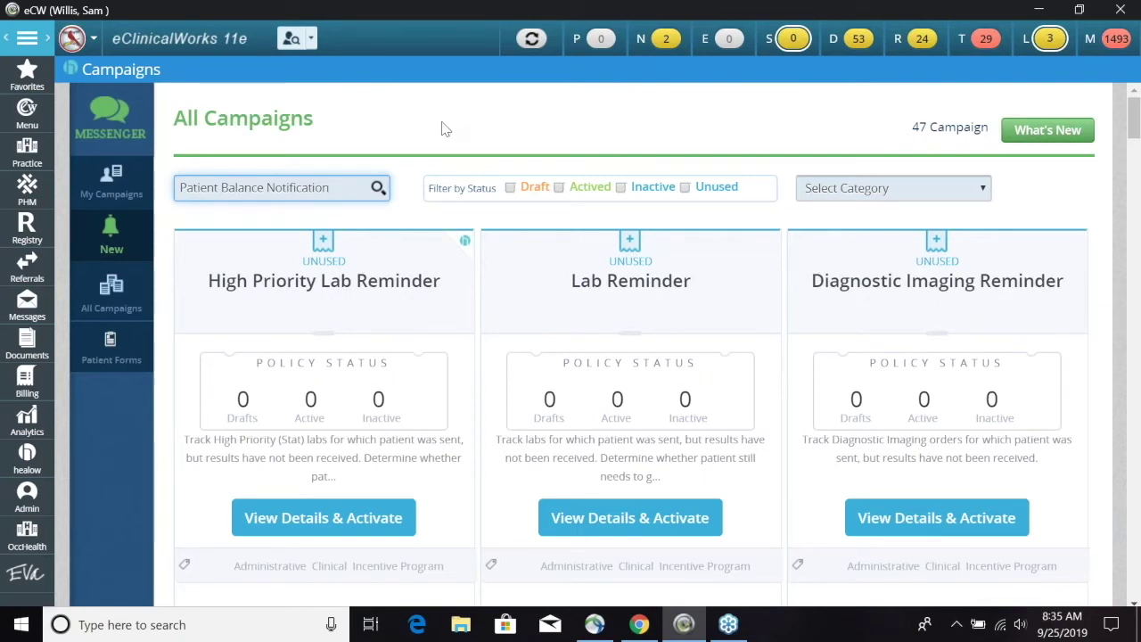
{"action": "key", "text": "Return"}
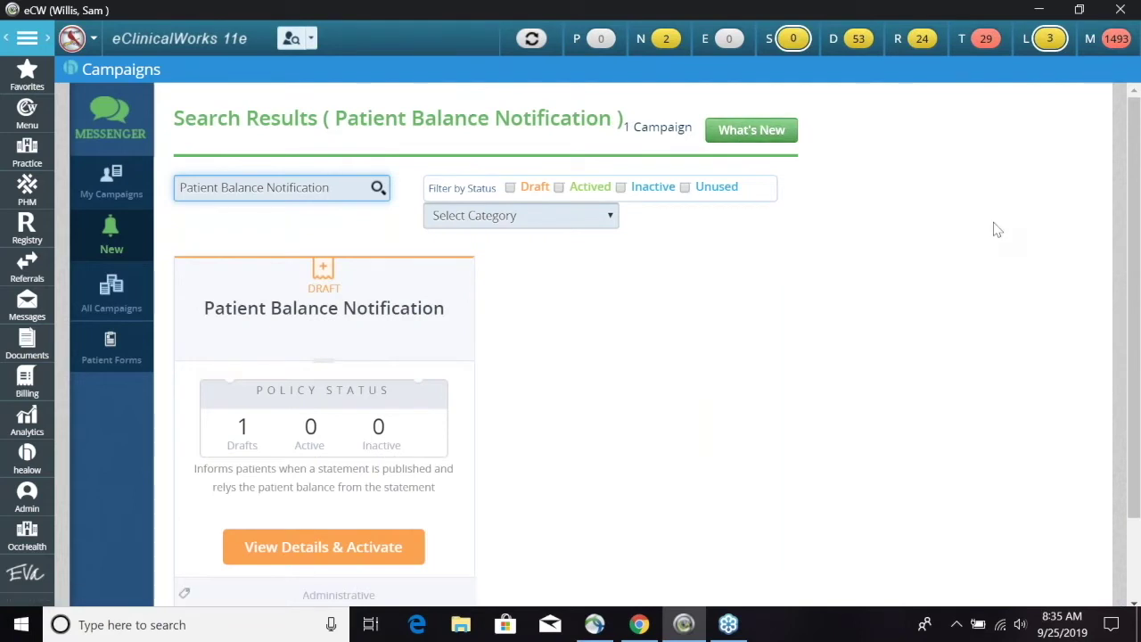
{"action": "scroll", "coordinate": [520, 234], "scroll_direction": "down", "scroll_amount": 1}
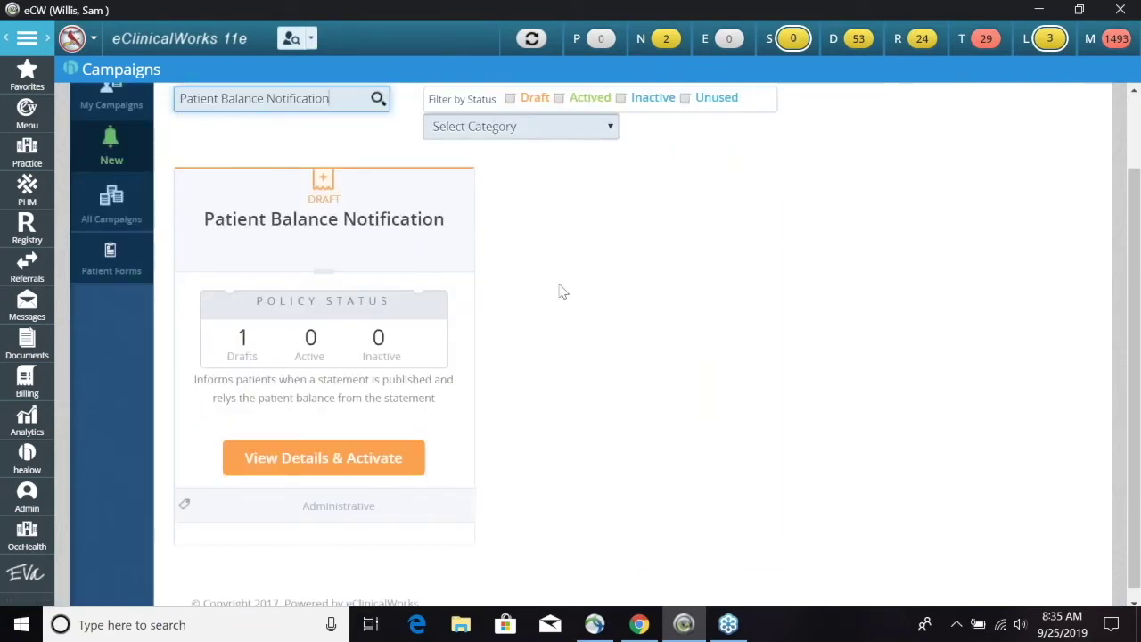
{"action": "scroll", "coordinate": [562, 292], "scroll_direction": "down", "scroll_amount": 1}
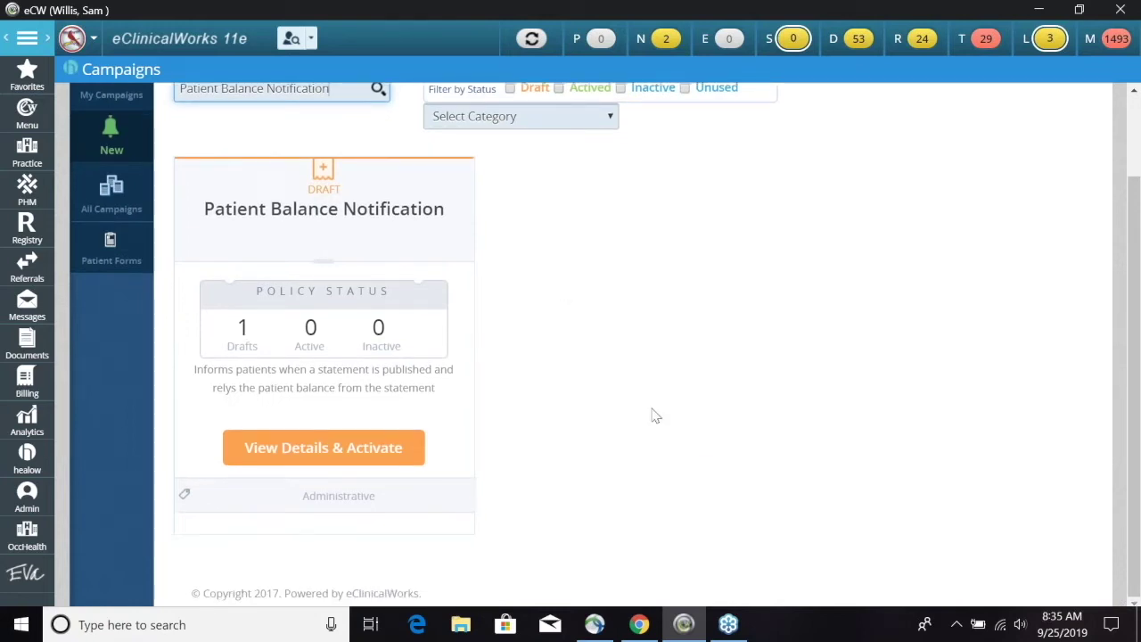
View Patient Balance Notification details: SMS and Voice delivery triggered by saved patient statements.
{"action": "left_click", "coordinate": [369, 447]}
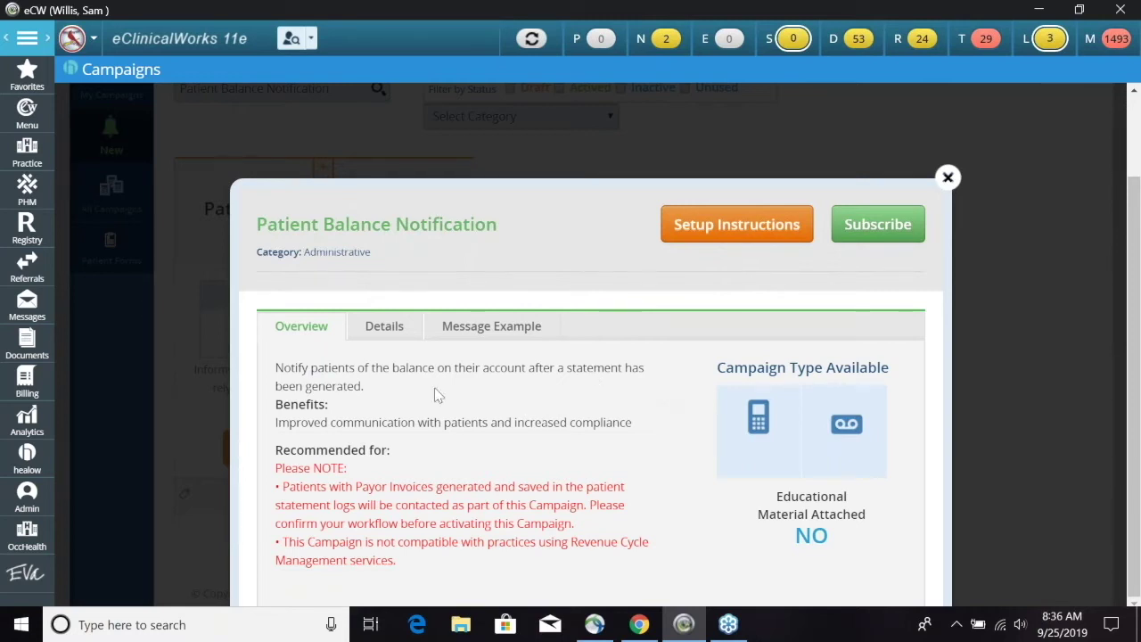
{"action": "left_click", "coordinate": [392, 330]}
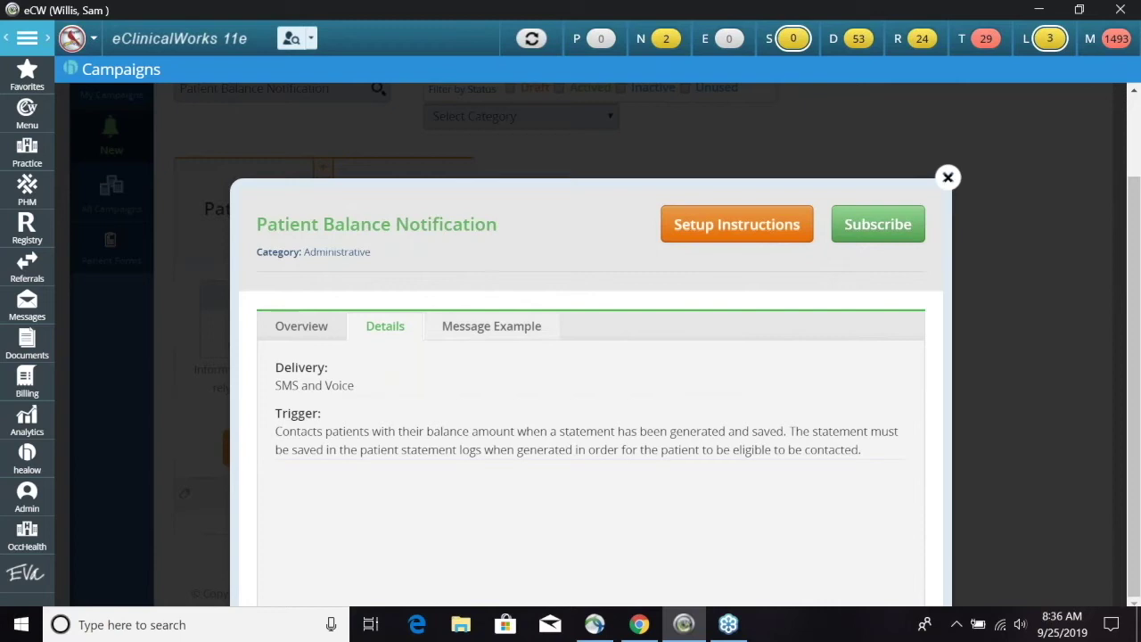
Review the English voice notification example message, then subscribe to the campaign.
{"action": "left_click", "coordinate": [491, 327]}
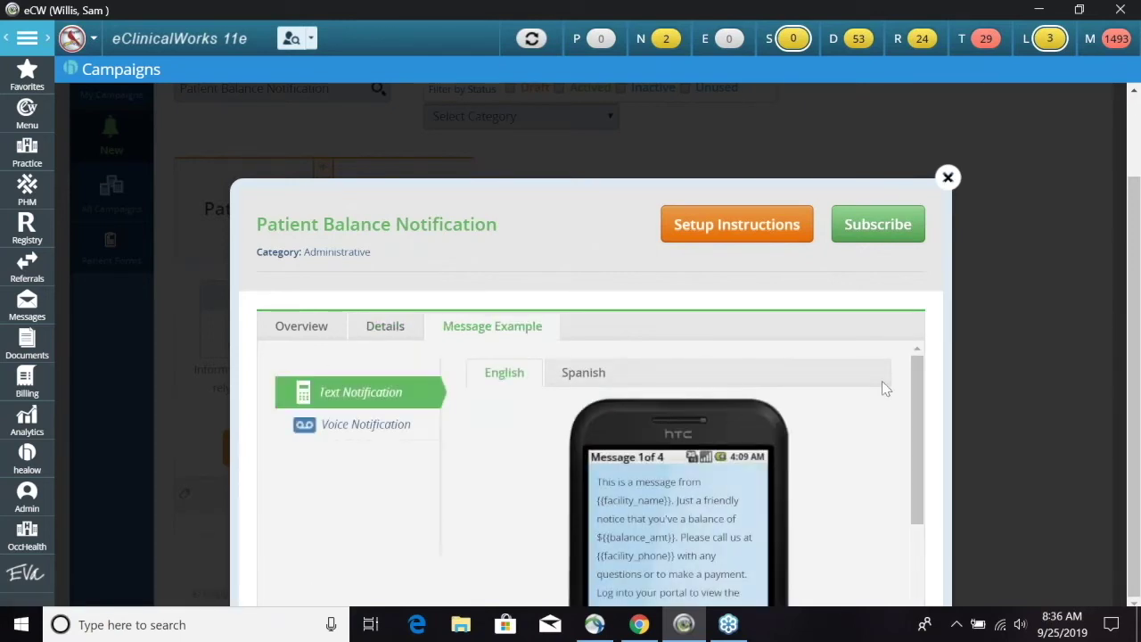
{"action": "scroll", "coordinate": [882, 380], "scroll_direction": "down", "scroll_amount": 3}
{"action": "scroll", "coordinate": [881, 381], "scroll_direction": "up", "scroll_amount": 3}
{"action": "left_click", "coordinate": [390, 441]}
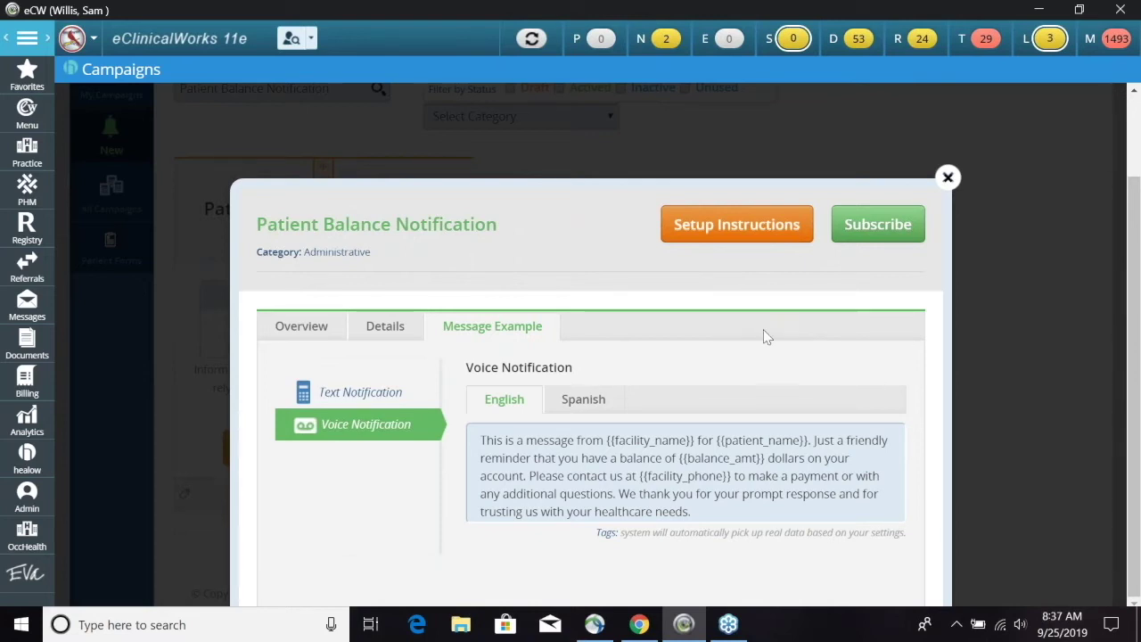
{"action": "left_click", "coordinate": [879, 226]}
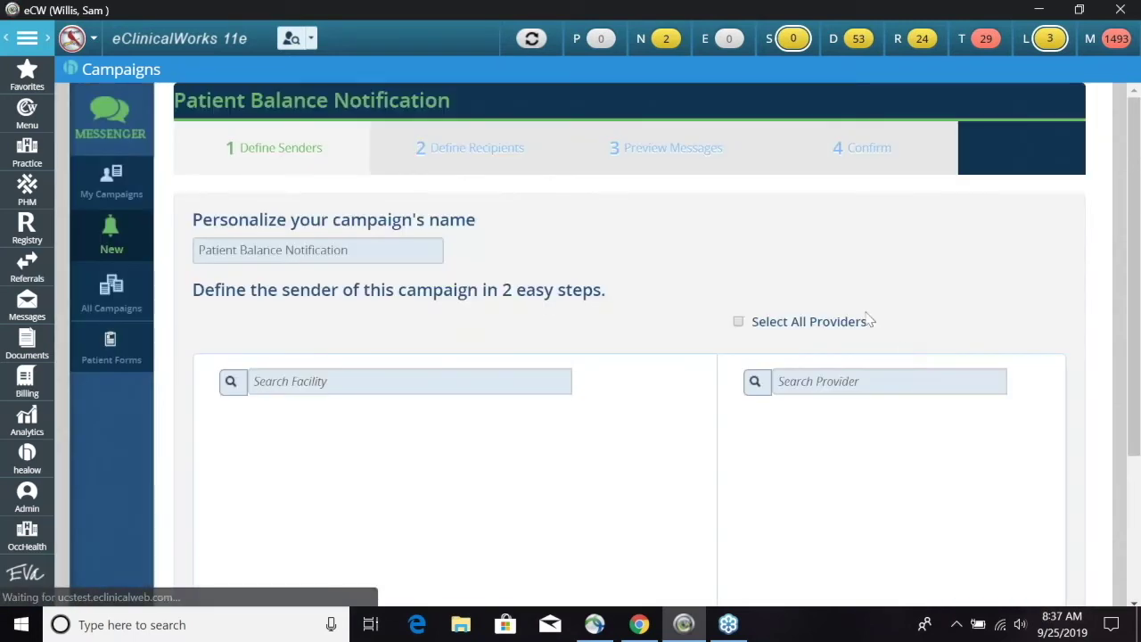
Select All Providers as senders and review the three listed facilities.
{"action": "left_click", "coordinate": [870, 321]}
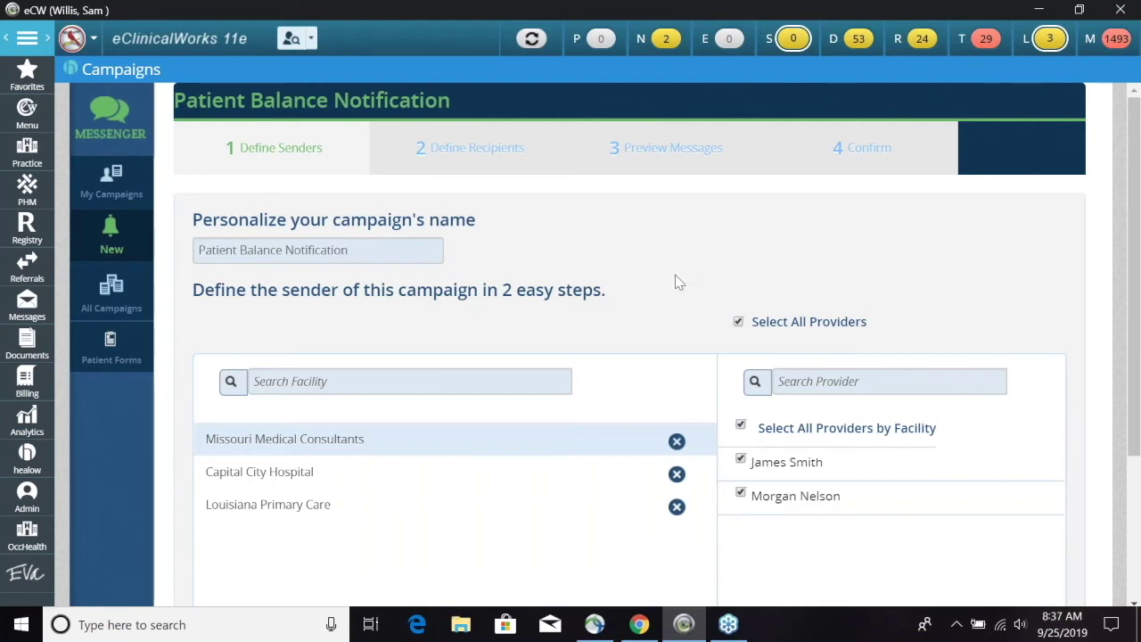
{"action": "scroll", "coordinate": [727, 276], "scroll_direction": "down", "scroll_amount": 1}
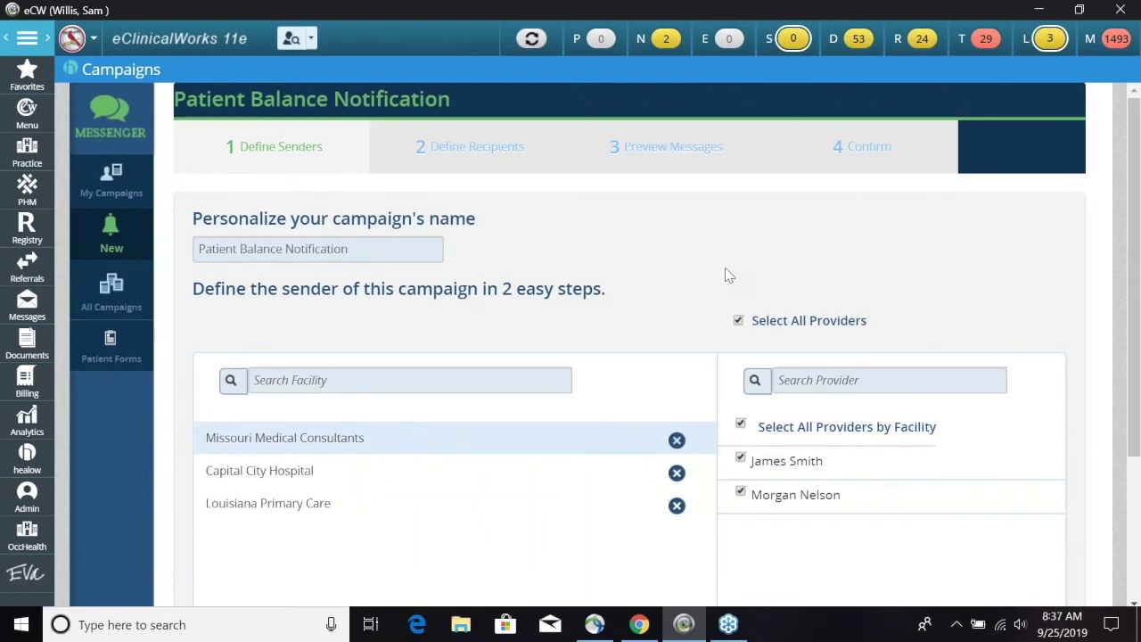
{"action": "scroll", "coordinate": [727, 276], "scroll_direction": "down", "scroll_amount": 1}
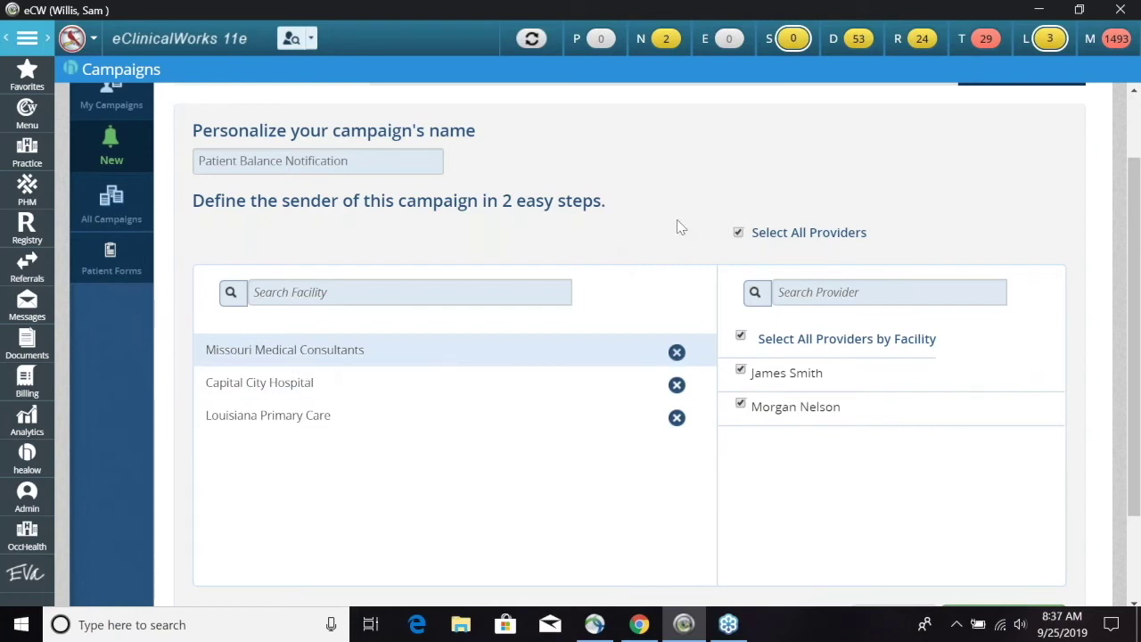
{"action": "scroll", "coordinate": [1027, 257], "scroll_direction": "down", "scroll_amount": 1}
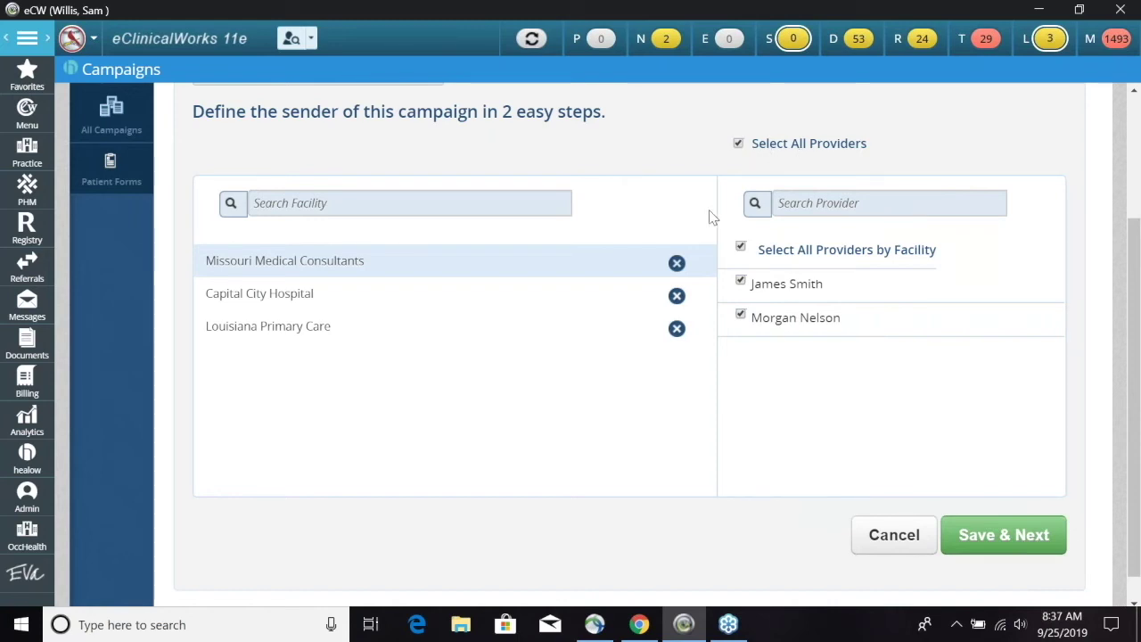
{"action": "scroll", "coordinate": [1042, 229], "scroll_direction": "down", "scroll_amount": 2}
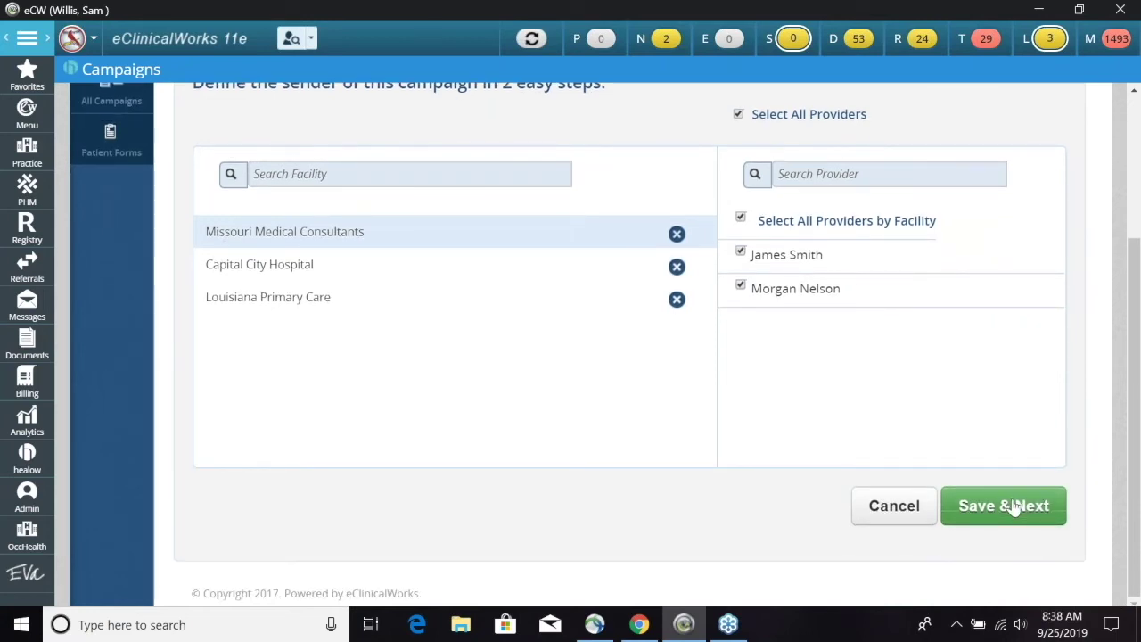
Save senders and review recipients: both genders, ages 1–99, PCG providers, $0.0 minimum, daily.
{"action": "left_click", "coordinate": [1014, 508]}
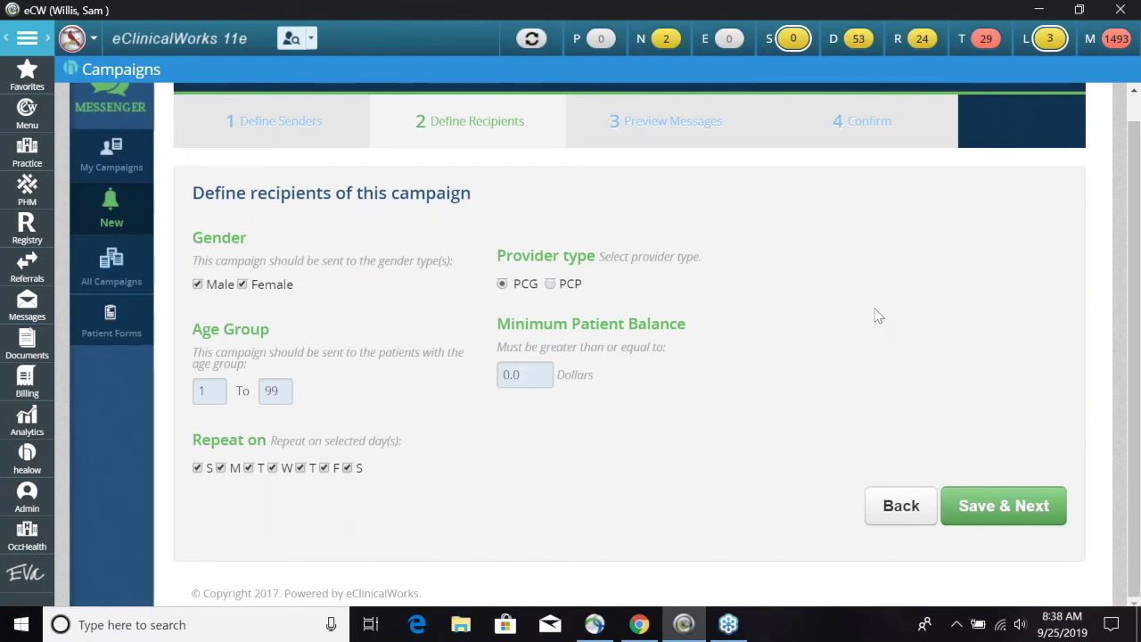
{"action": "scroll", "coordinate": [874, 317], "scroll_direction": "up", "scroll_amount": 1}
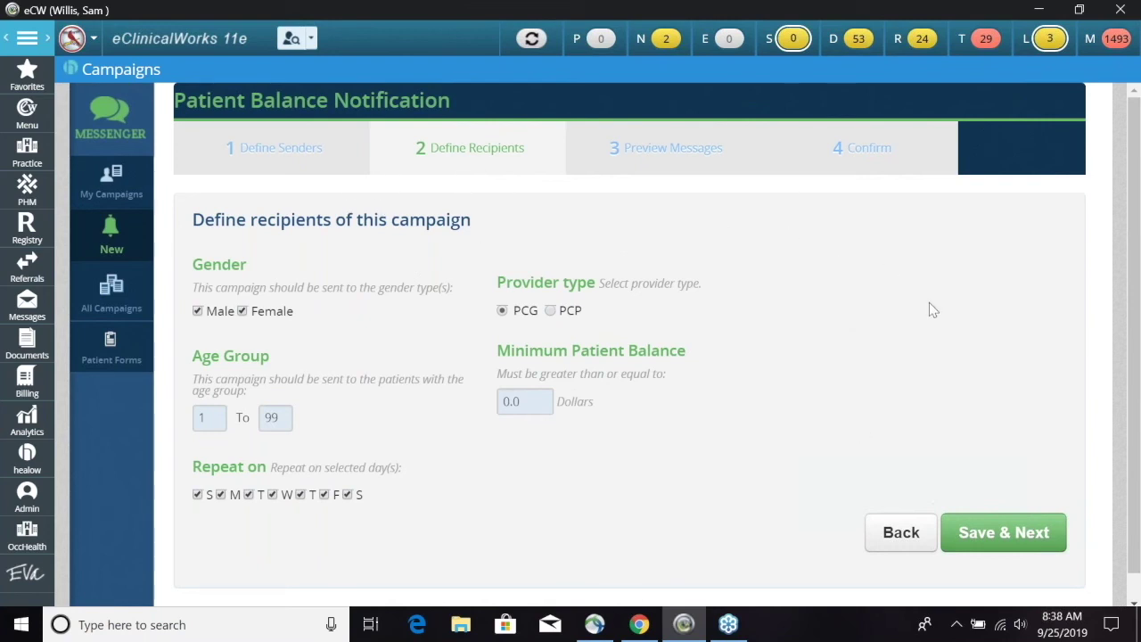
{"action": "scroll", "coordinate": [927, 314], "scroll_direction": "down", "scroll_amount": 1}
Save recipients and preview the English SMS template with SMS and Voice Notification ticked.
{"action": "left_click", "coordinate": [1002, 506]}
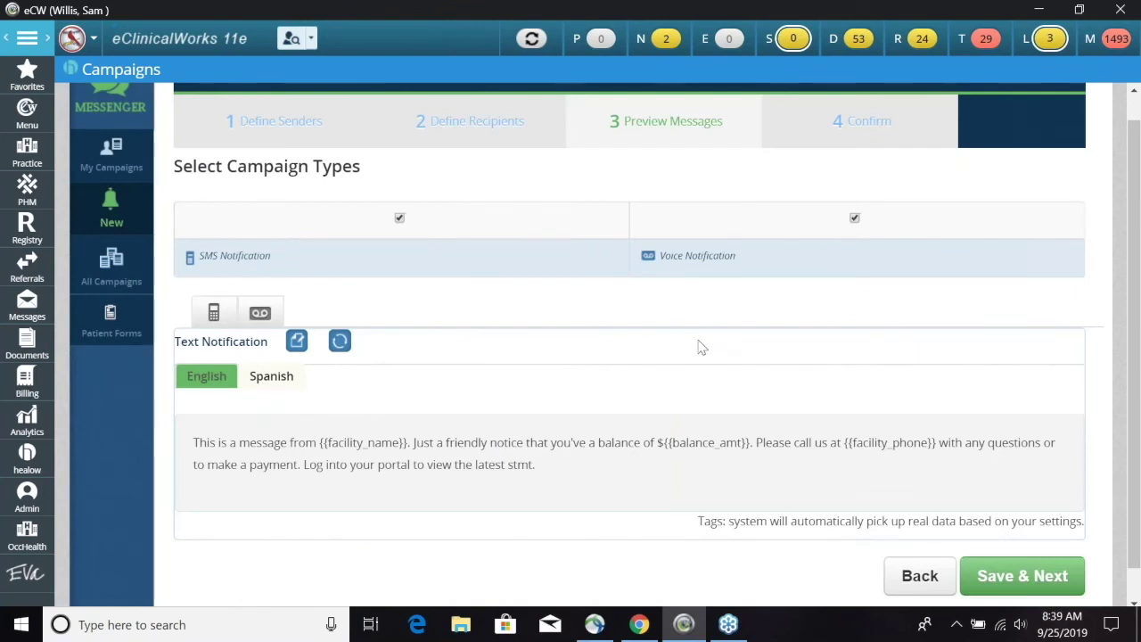
{"action": "scroll", "coordinate": [729, 335], "scroll_direction": "up", "scroll_amount": 1}
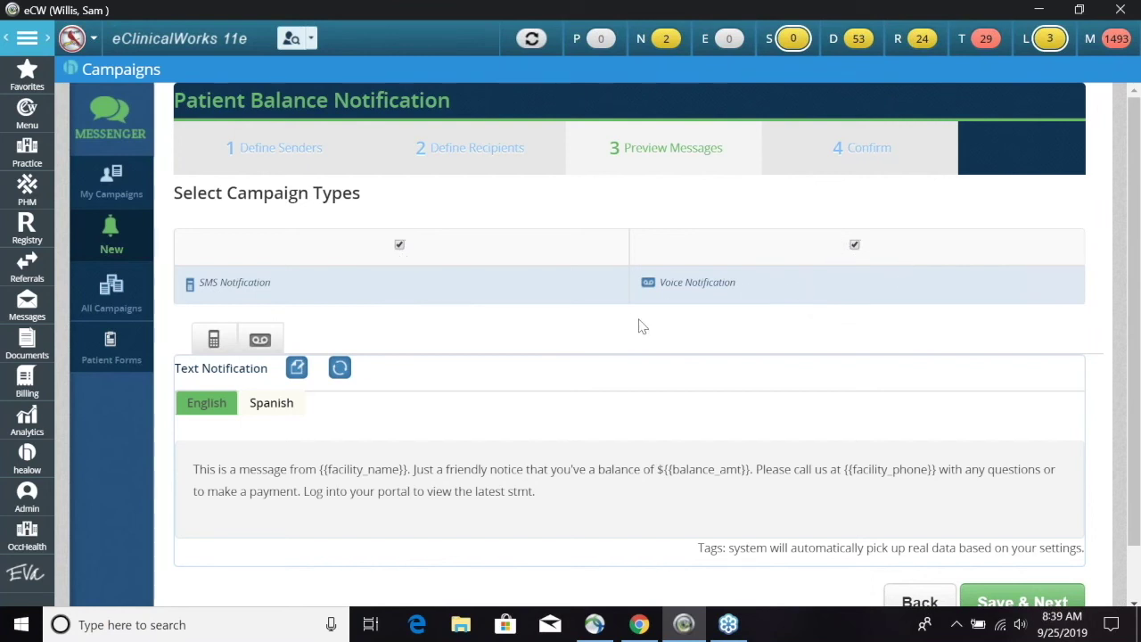
{"action": "scroll", "coordinate": [638, 326], "scroll_direction": "down", "scroll_amount": 1}
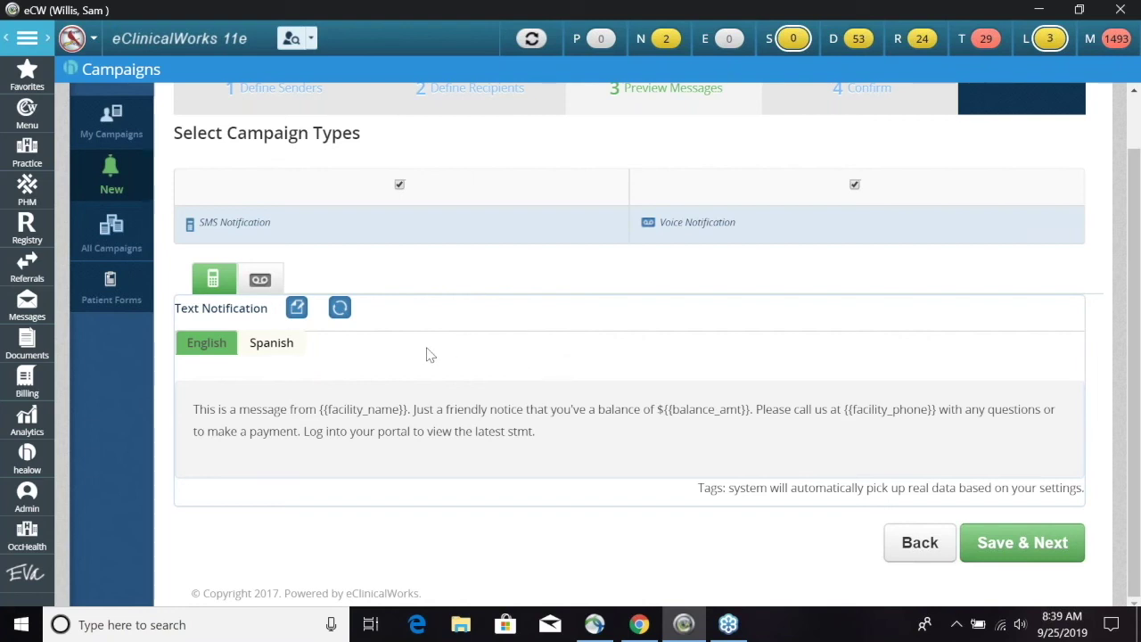
Switch the preview to the English voice notification's live and voicemail templates.
{"action": "left_click", "coordinate": [261, 280]}
{"action": "scroll", "coordinate": [500, 406], "scroll_direction": "down", "scroll_amount": 1}
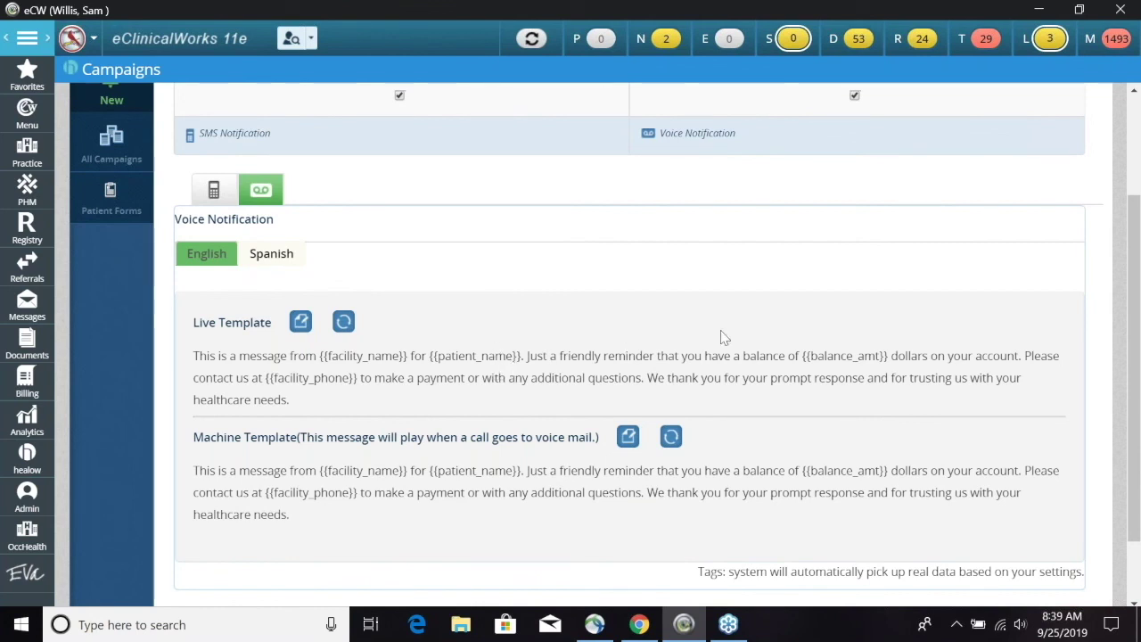
{"action": "scroll", "coordinate": [913, 318], "scroll_direction": "down", "scroll_amount": 1}
{"action": "scroll", "coordinate": [797, 240], "scroll_direction": "up", "scroll_amount": 1}
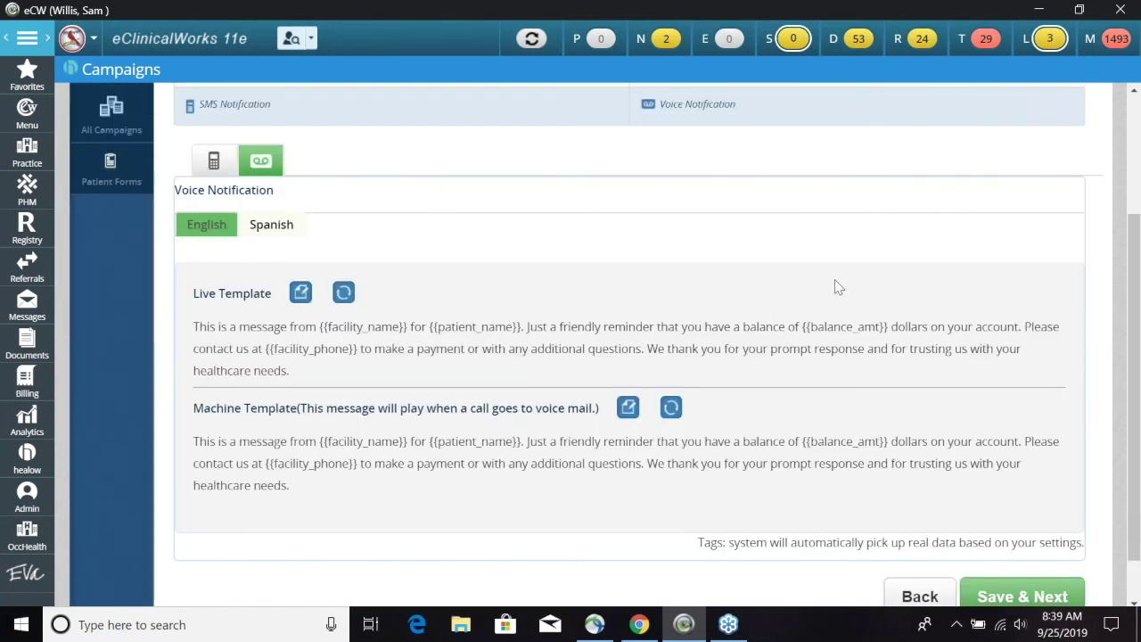
{"action": "scroll", "coordinate": [560, 291], "scroll_direction": "up", "scroll_amount": 2}
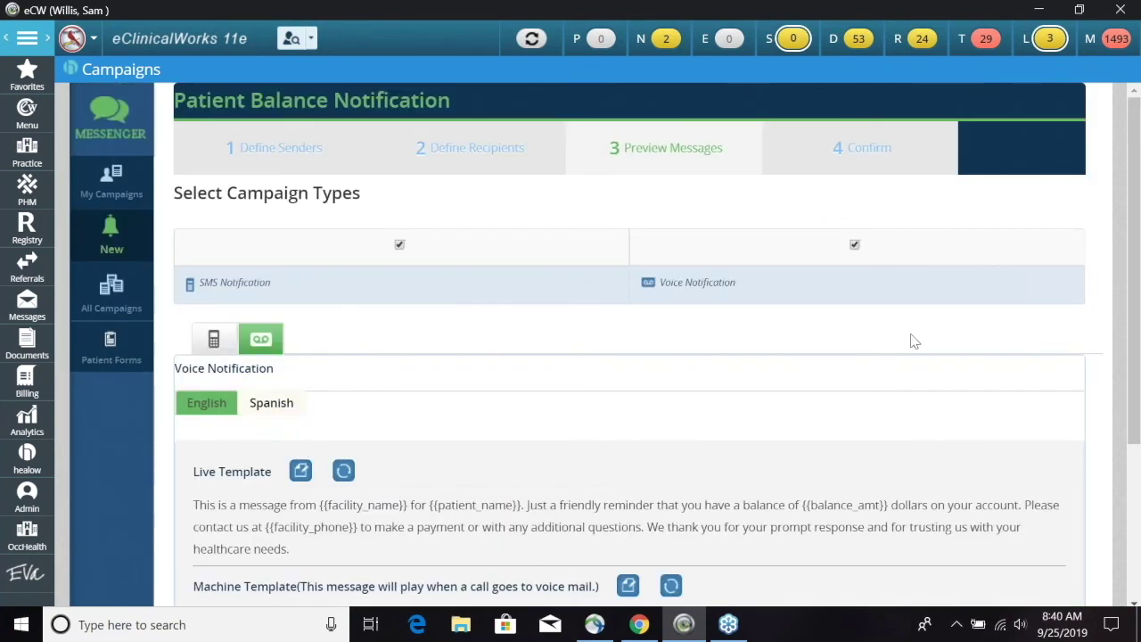
{"action": "scroll", "coordinate": [914, 342], "scroll_direction": "down", "scroll_amount": 4}
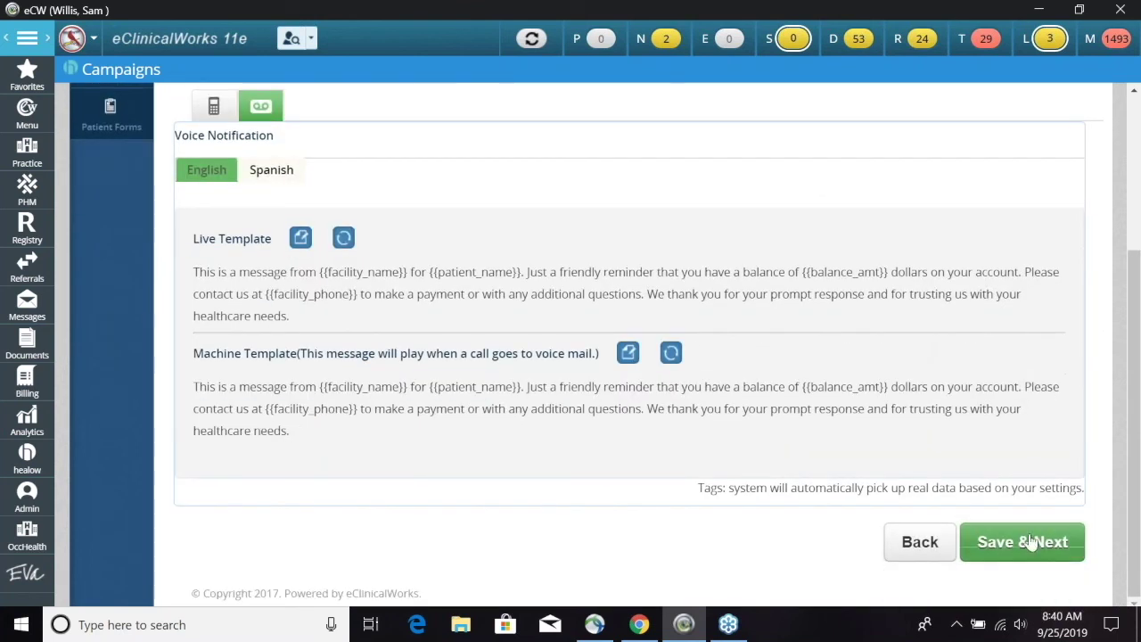
Save messages and review the Confirm step: three facilities, 2019-09-25 start date, both messages.
{"action": "left_click", "coordinate": [1030, 550]}
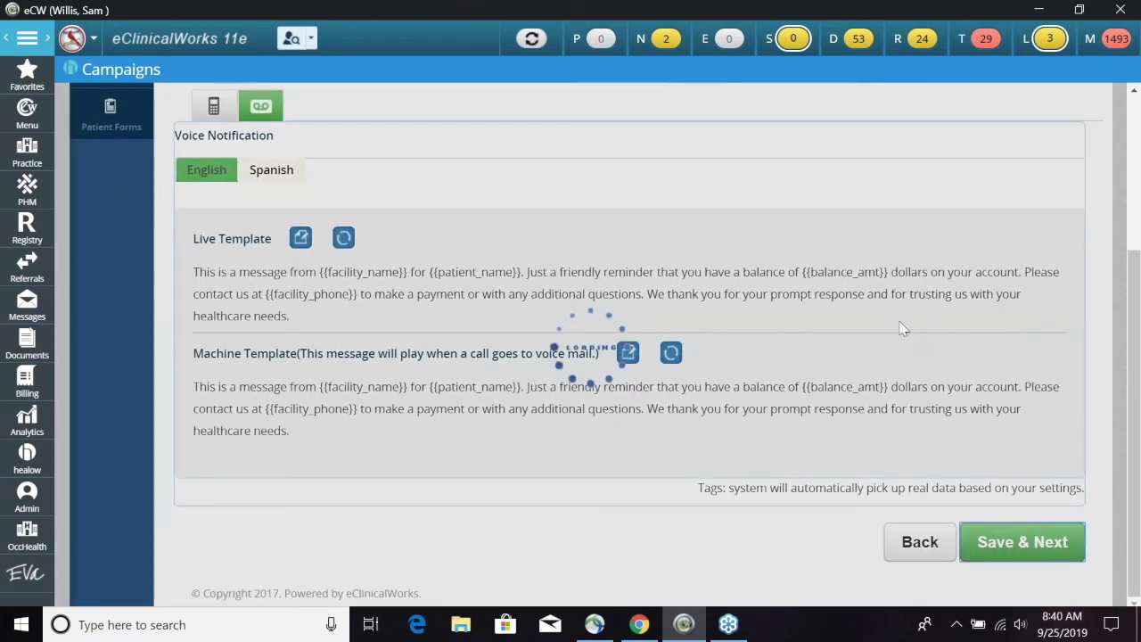
{"action": "scroll", "coordinate": [919, 312], "scroll_direction": "down", "scroll_amount": 3}
{"action": "scroll", "coordinate": [884, 313], "scroll_direction": "up", "scroll_amount": 3}
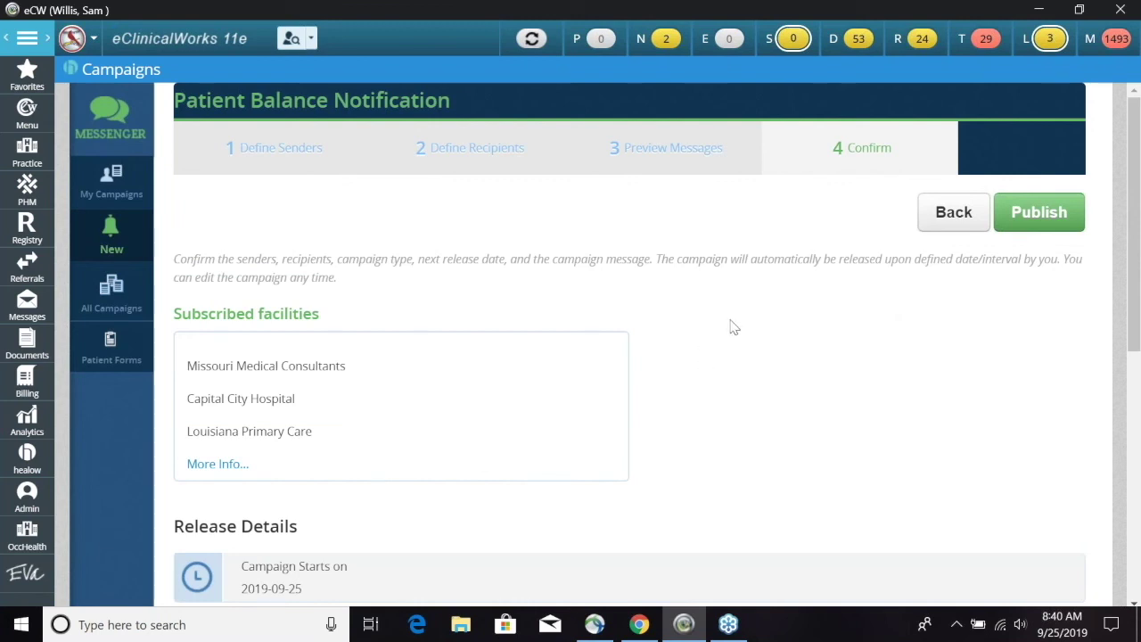
{"action": "scroll", "coordinate": [728, 326], "scroll_direction": "down", "scroll_amount": 2}
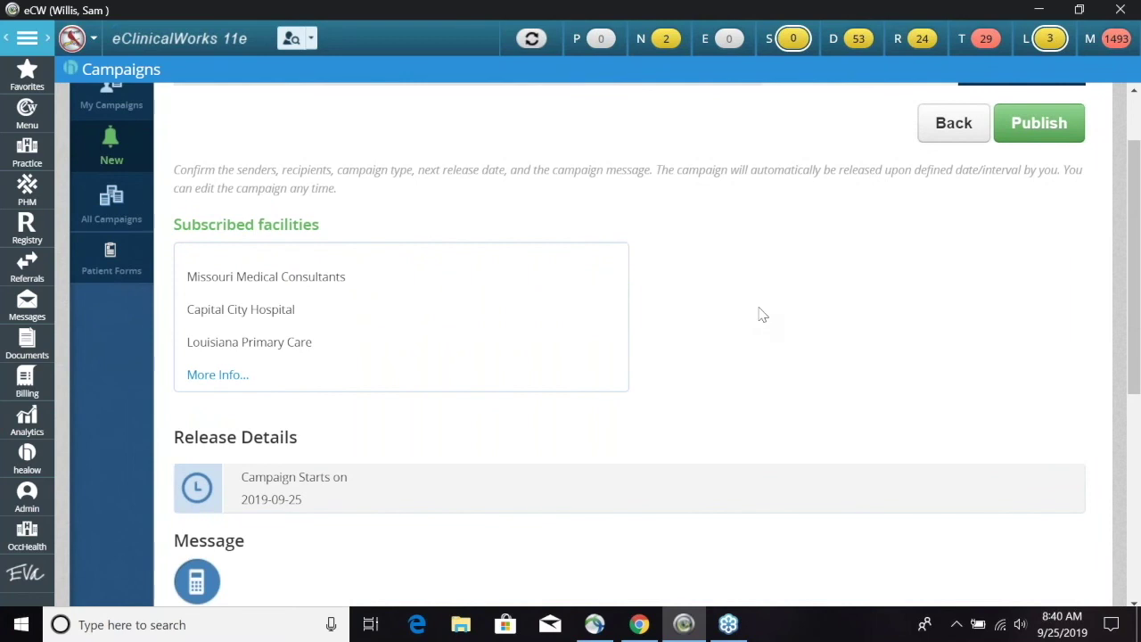
{"action": "scroll", "coordinate": [759, 313], "scroll_direction": "down", "scroll_amount": 2}
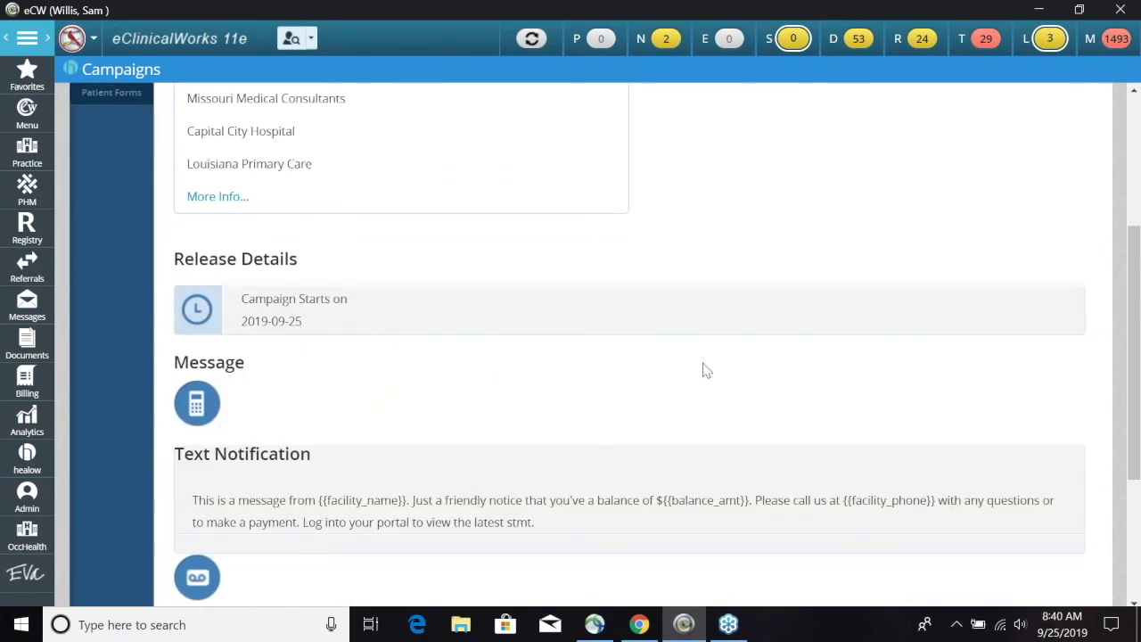
{"action": "scroll", "coordinate": [743, 367], "scroll_direction": "down", "scroll_amount": 2}
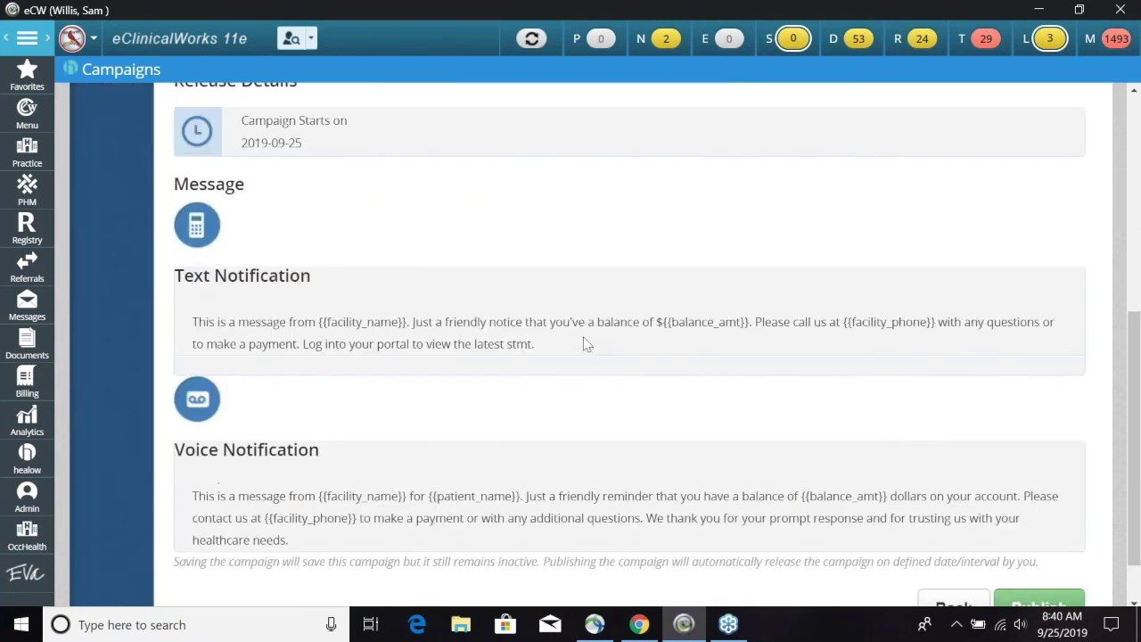
{"action": "scroll", "coordinate": [697, 370], "scroll_direction": "down", "scroll_amount": 1}
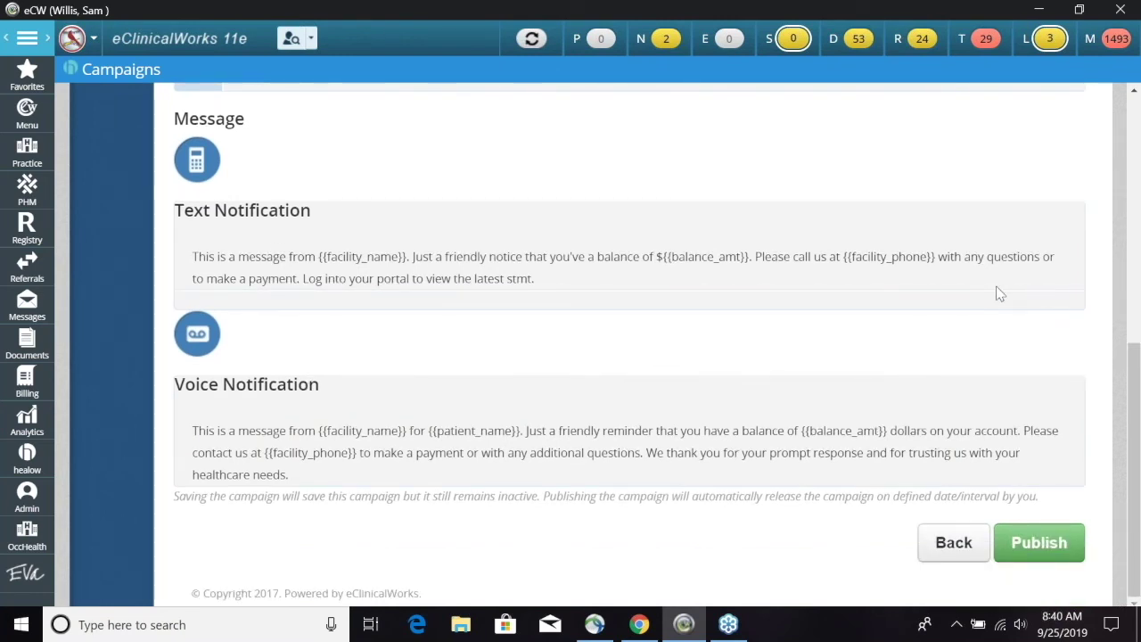
{"action": "scroll", "coordinate": [999, 294], "scroll_direction": "up", "scroll_amount": 3}
{"action": "scroll", "coordinate": [996, 294], "scroll_direction": "down", "scroll_amount": 3}
{"action": "scroll", "coordinate": [954, 335], "scroll_direction": "up", "scroll_amount": 7}
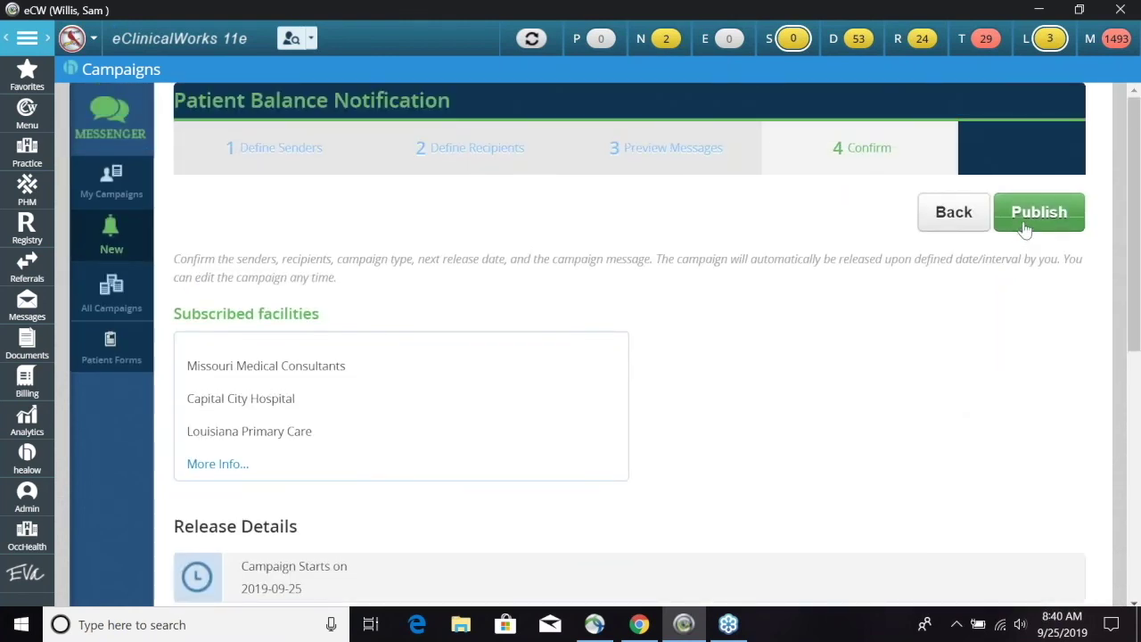